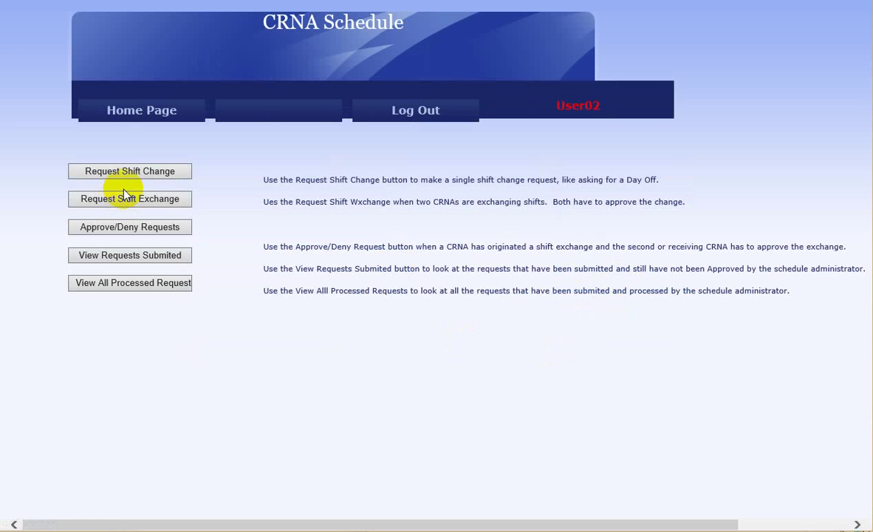
Submit a single shift change request for shift Q on 9/28/2015.
left_click(132, 176)
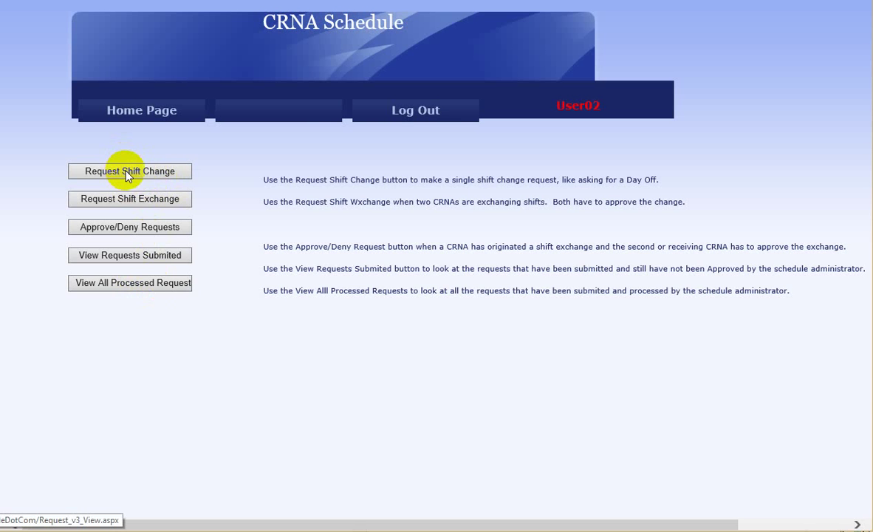
left_click(127, 174)
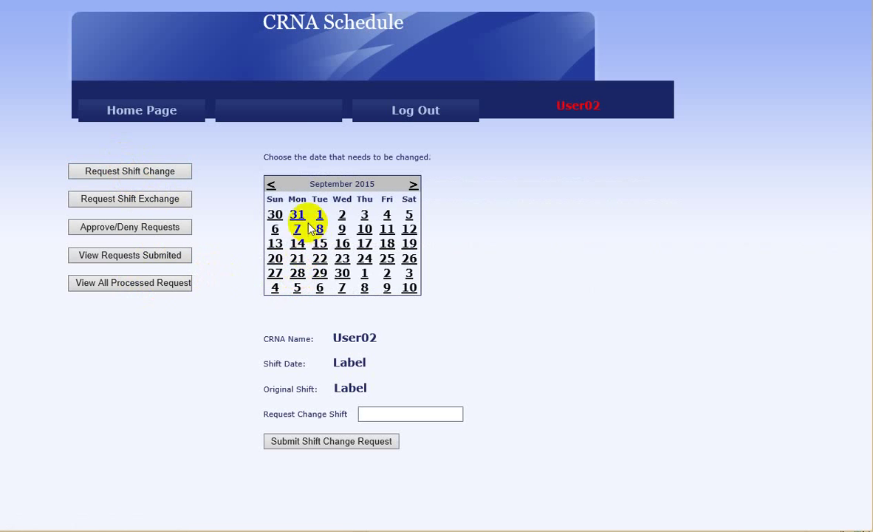
left_click(298, 277)
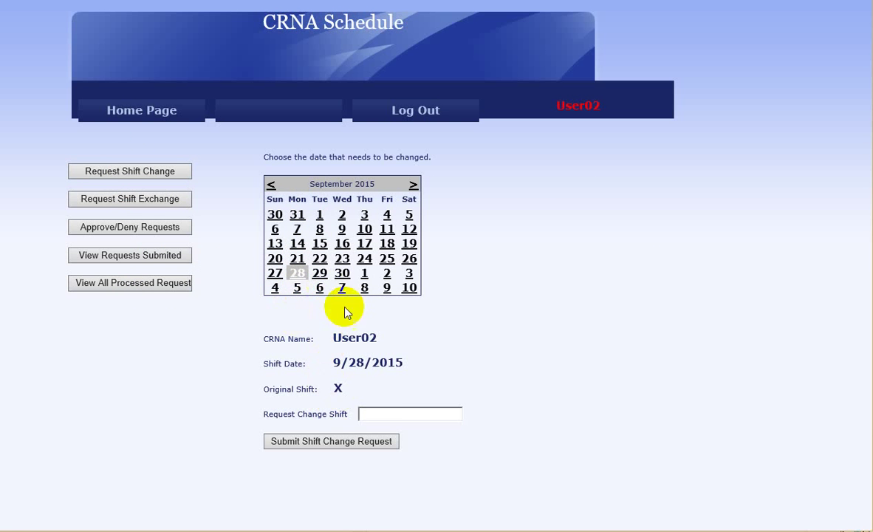
left_click(376, 412)
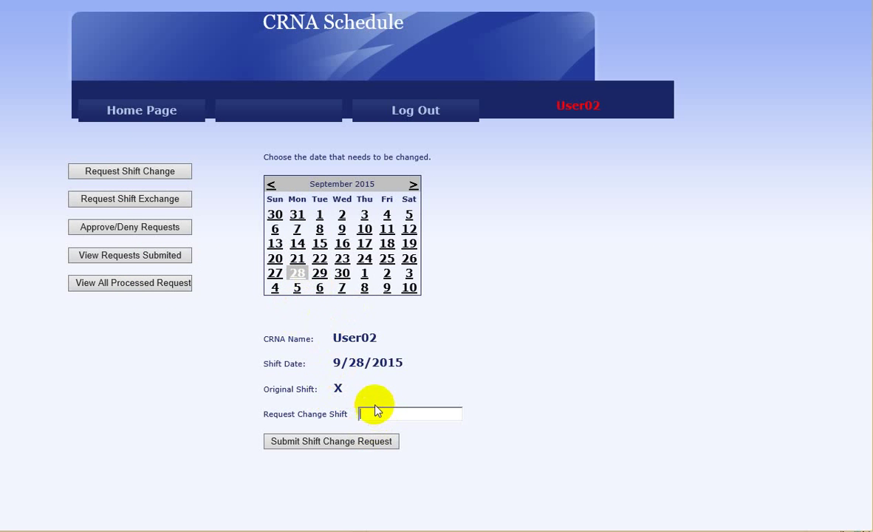
type("Q")
left_click(359, 443)
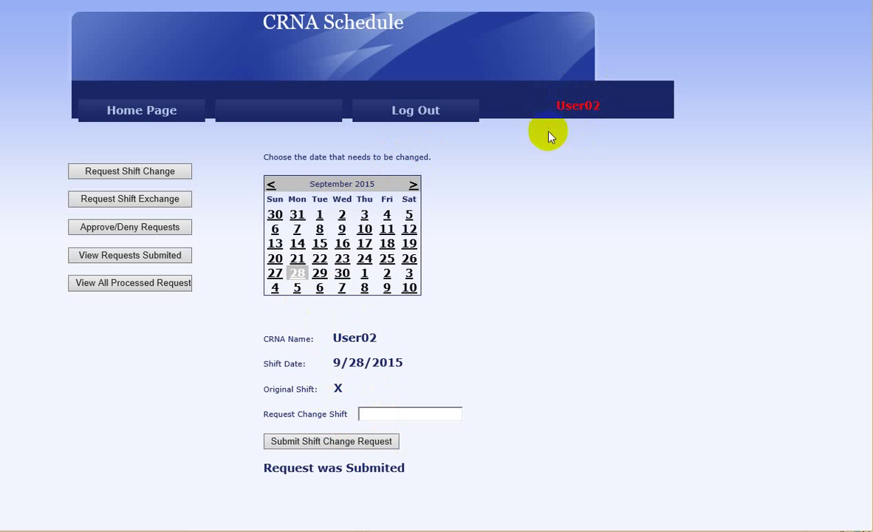
Submit a shift change request for shift Q on 9/29/2015.
left_click(319, 273)
left_click(372, 416)
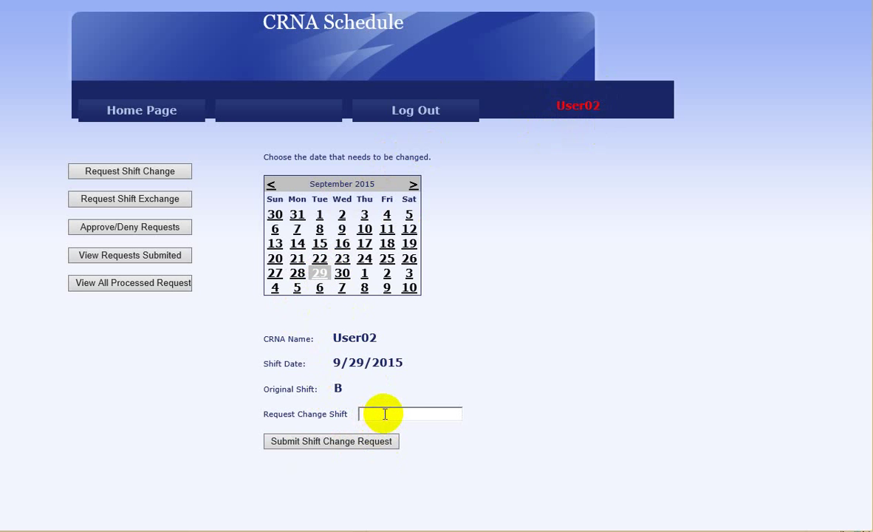
type("q")
key("BackSpace")
type("Q")
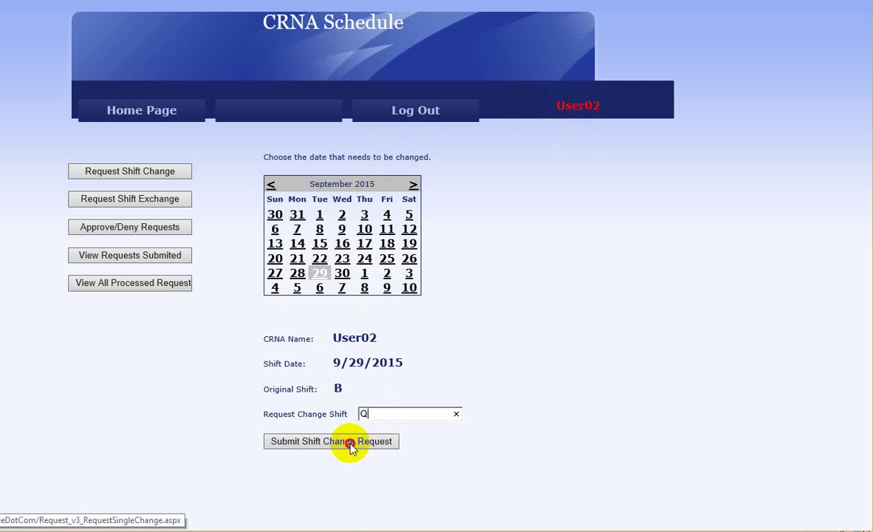
left_click(403, 442)
Submit a shift change request for shift Q on 9/30/2015.
left_click(342, 273)
left_click(387, 411)
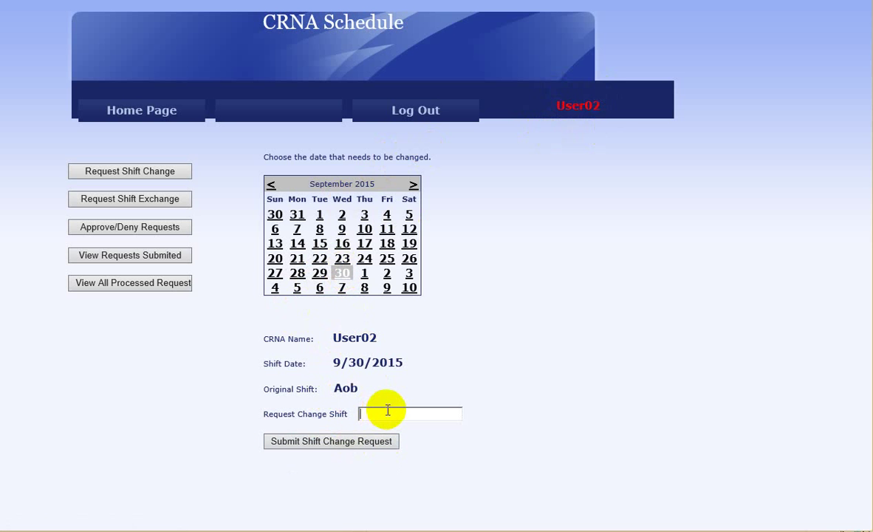
type("Q")
left_click(327, 446)
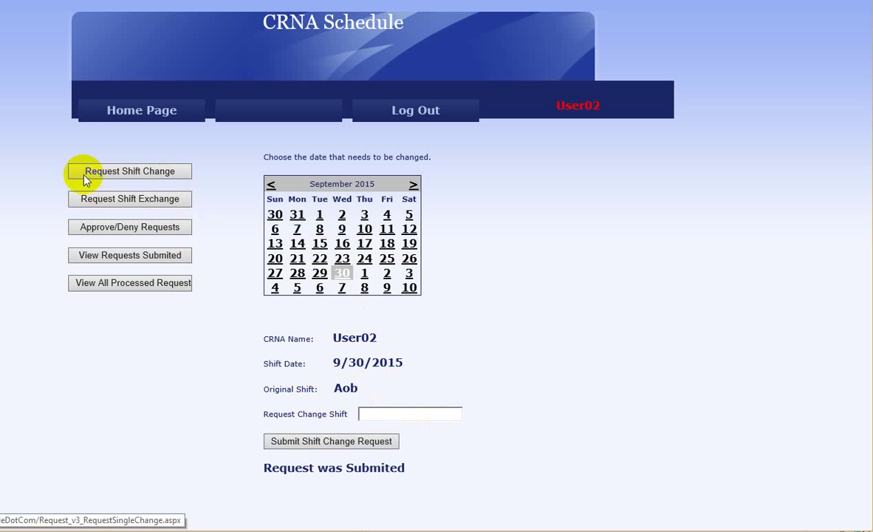
left_click(129, 199)
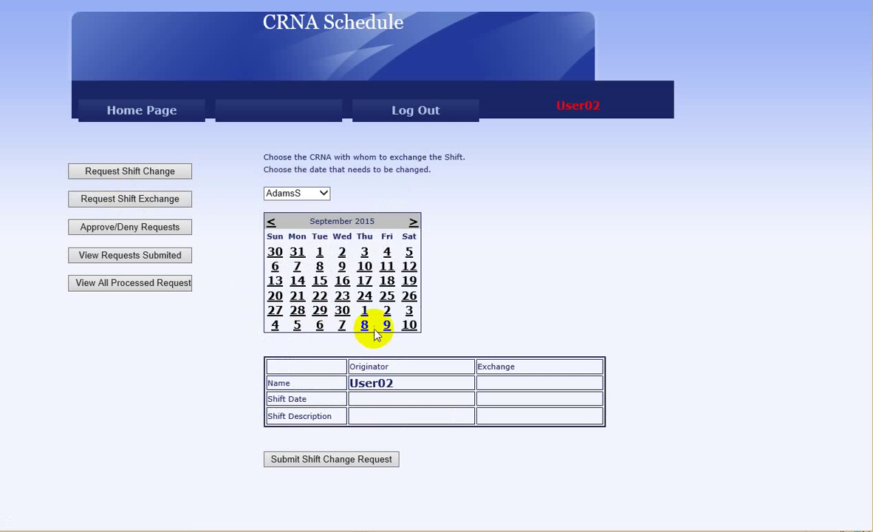
Choose the exchange partner from the CRNA list and check the October 1, 2 and 3 shifts.
left_click(325, 193)
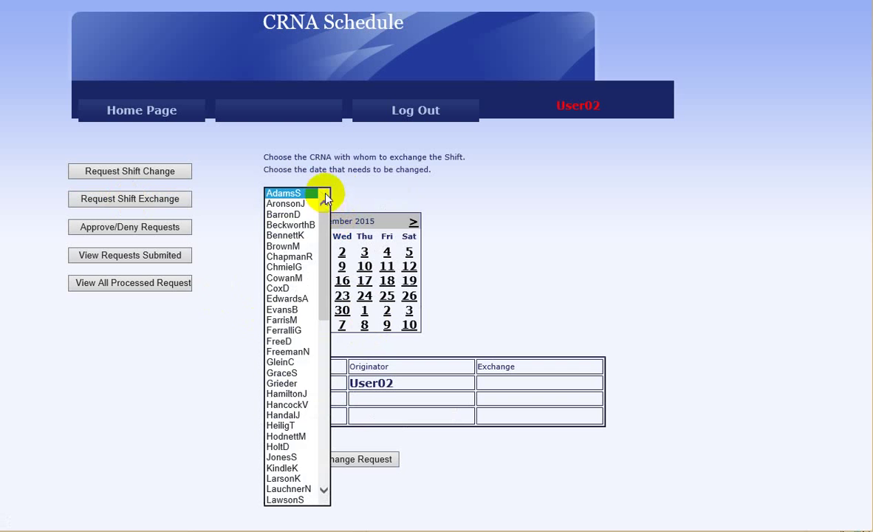
scroll(300, 369, "down", 18)
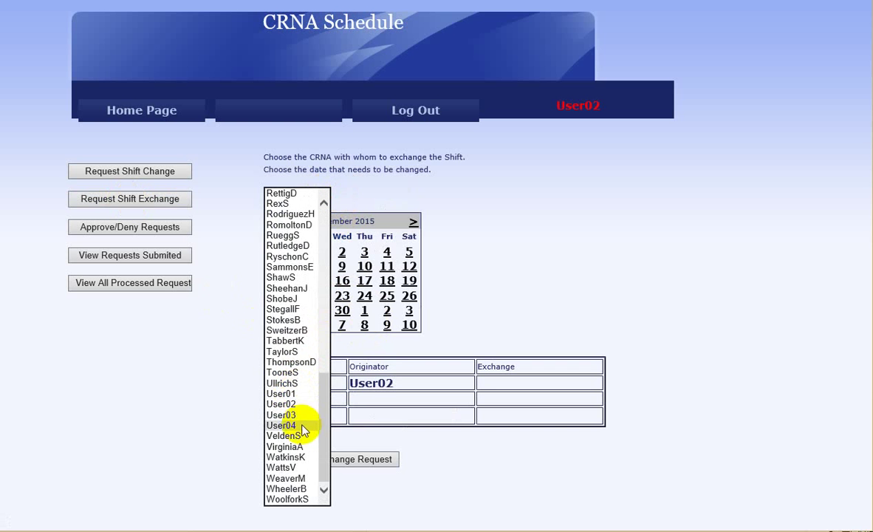
left_click(299, 427)
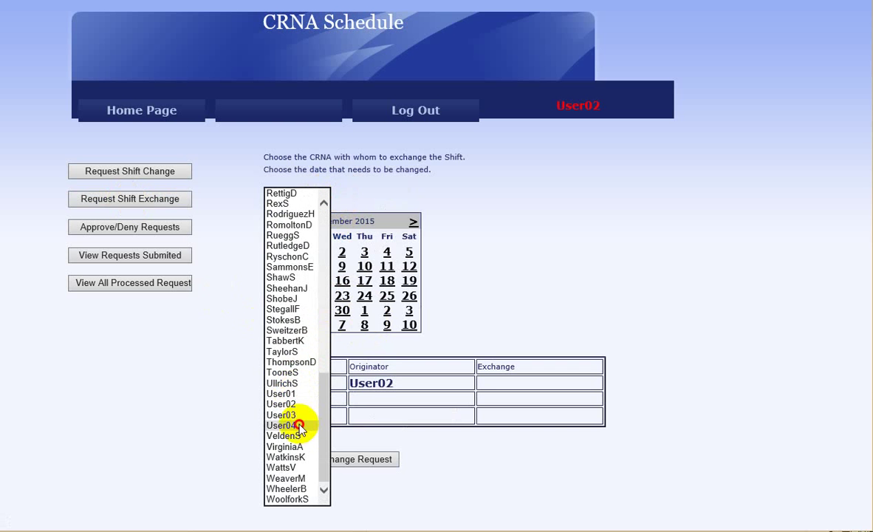
left_click(364, 312)
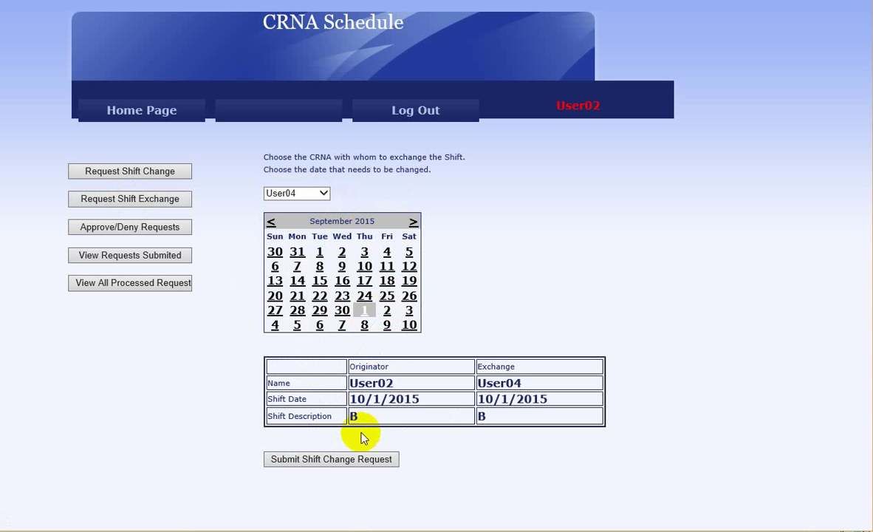
left_click(386, 310)
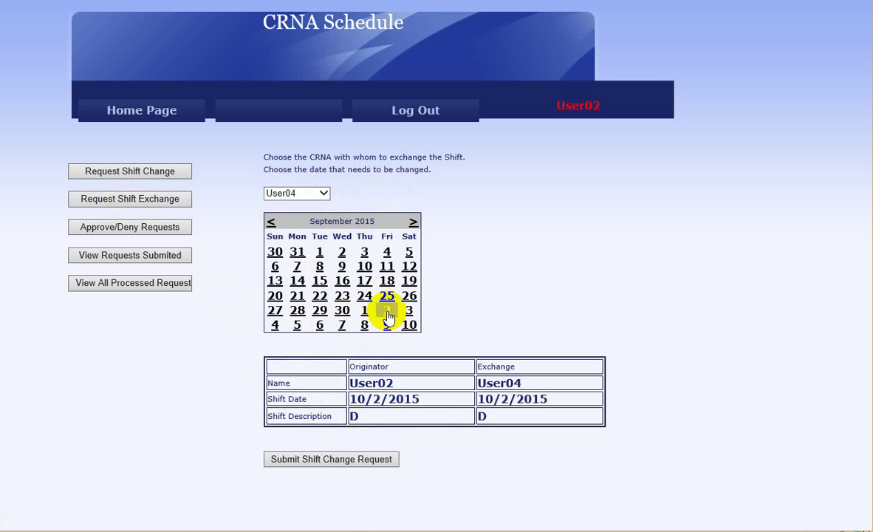
left_click(409, 310)
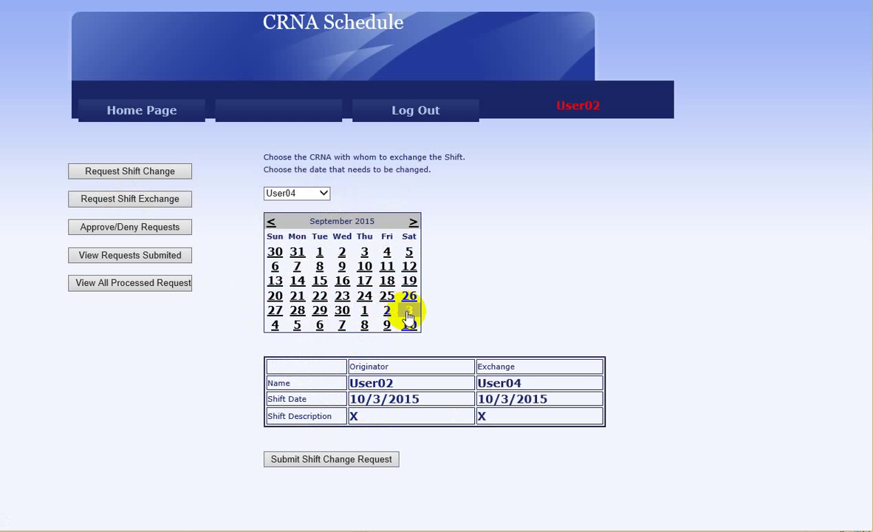
Submit shift exchange requests for 10/5/2015 and 10/6/2015.
left_click(298, 328)
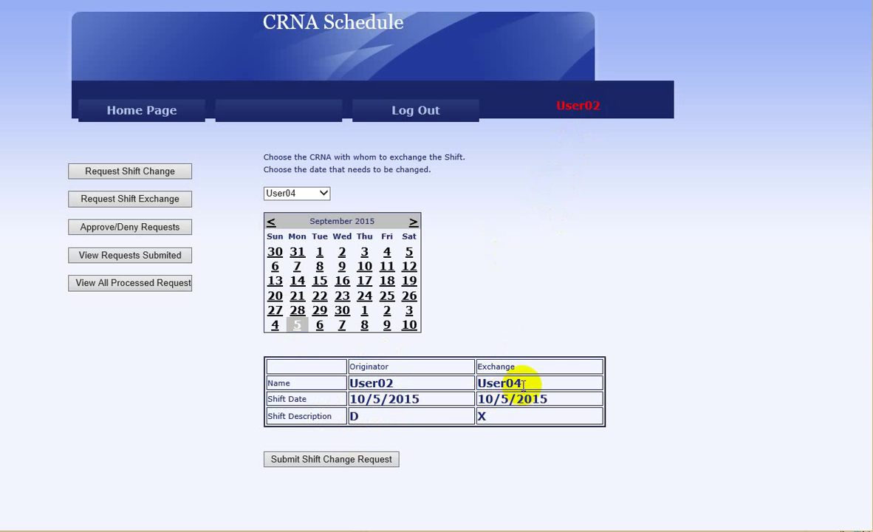
left_click(358, 462)
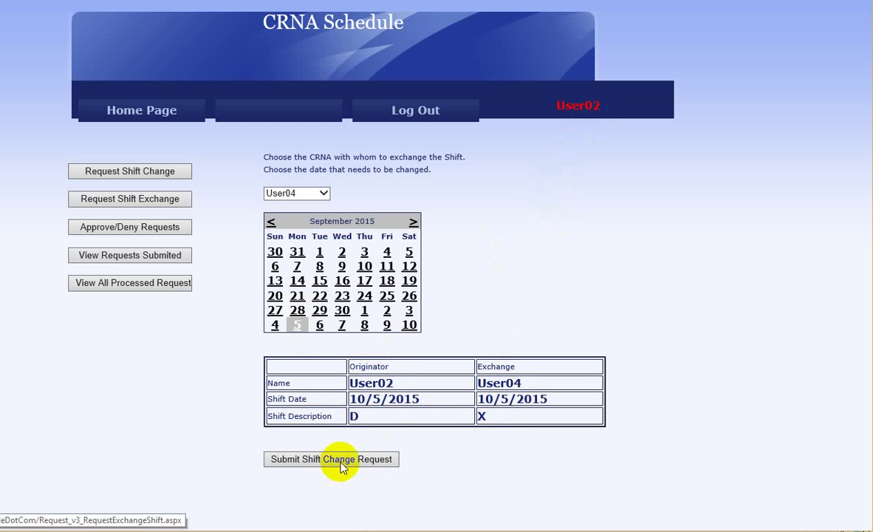
left_click(320, 325)
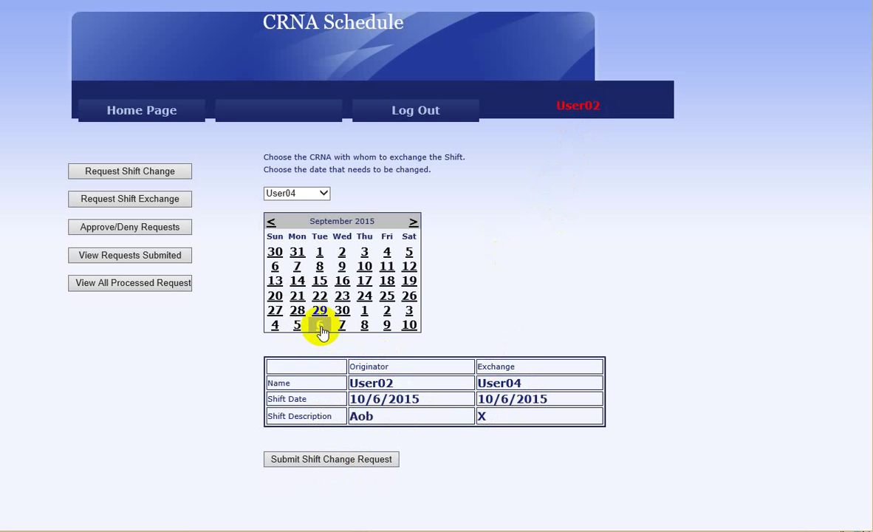
left_click(329, 461)
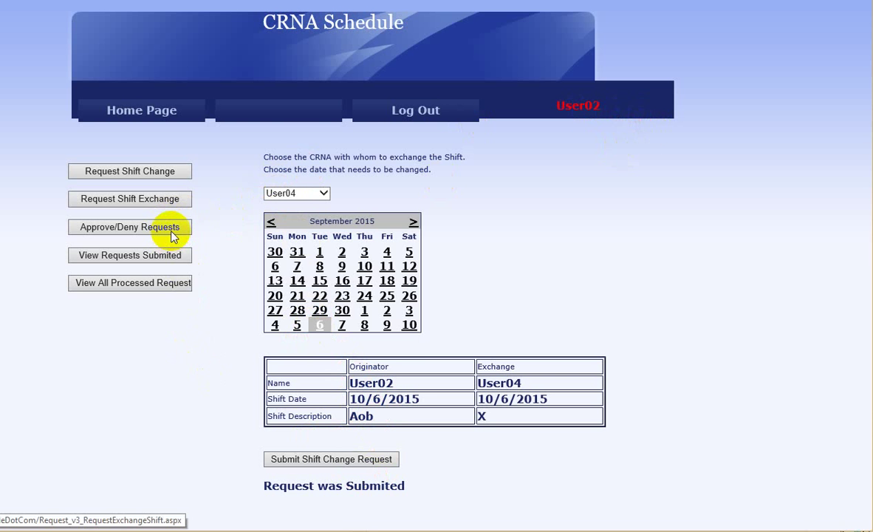
In Approve/Deny Requests, approve request 8 for 8/3/2015 and deny request 9 for 8/4/2015.
left_click(171, 232)
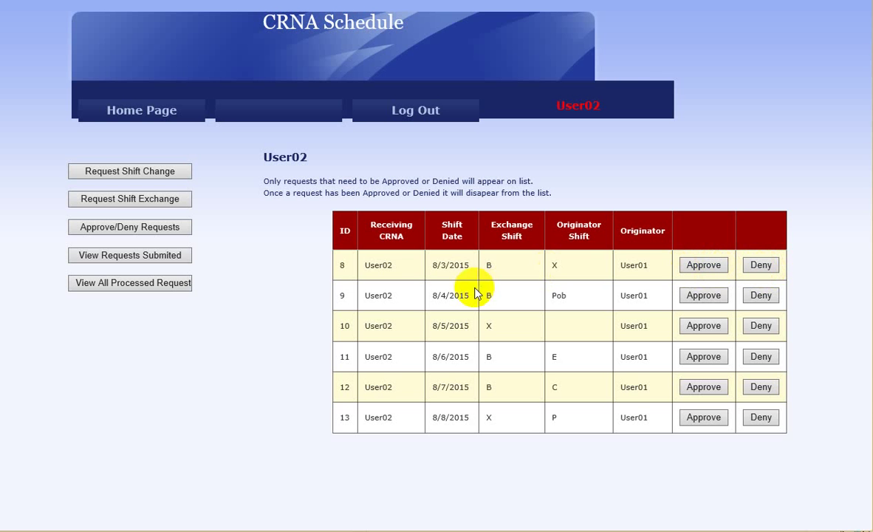
left_click(705, 267)
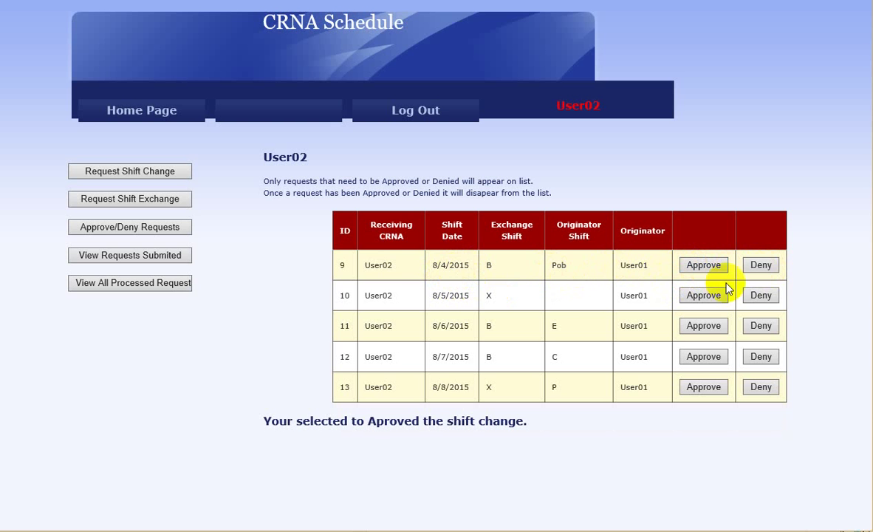
left_click(762, 267)
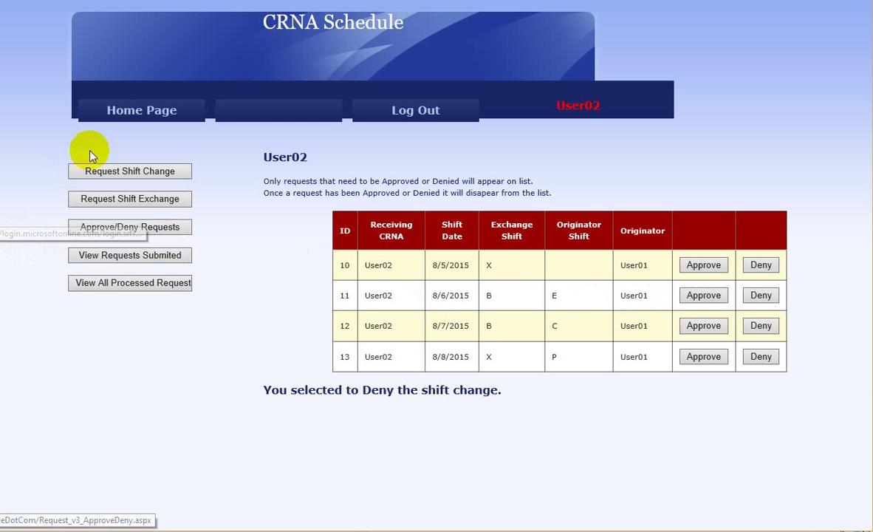
left_click(132, 259)
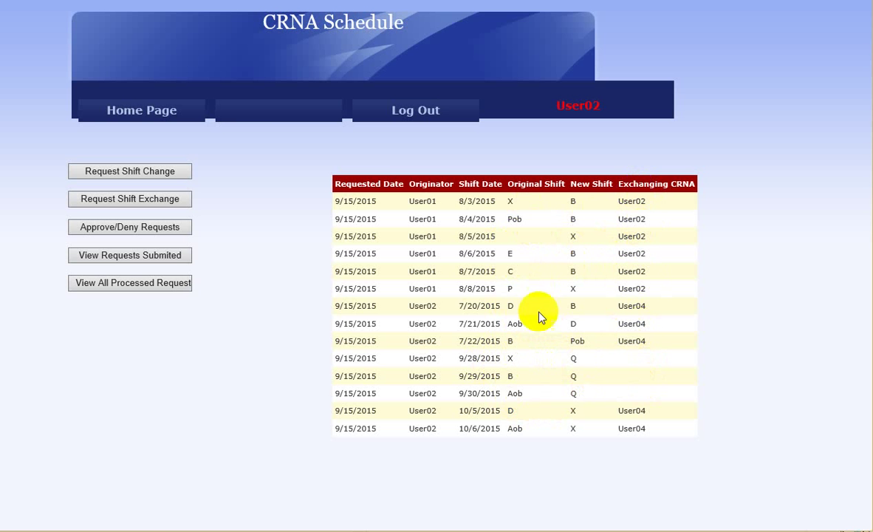
left_click(126, 285)
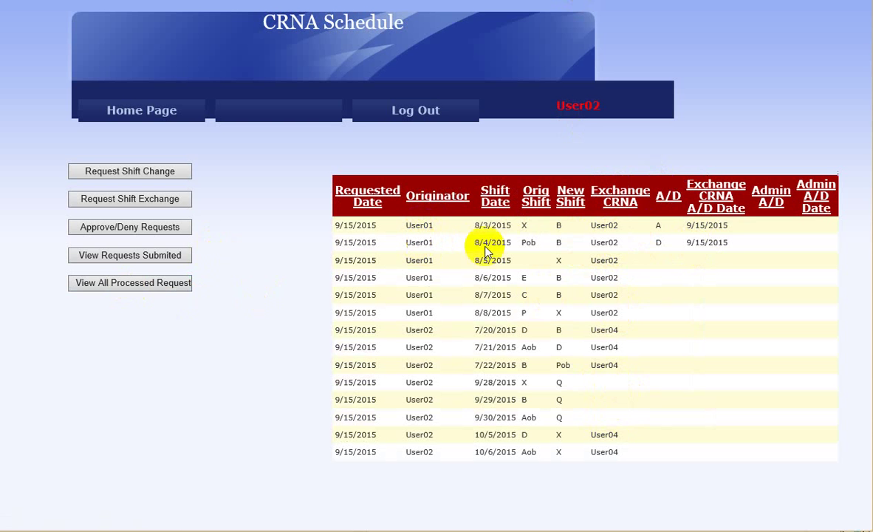
left_click(728, 201)
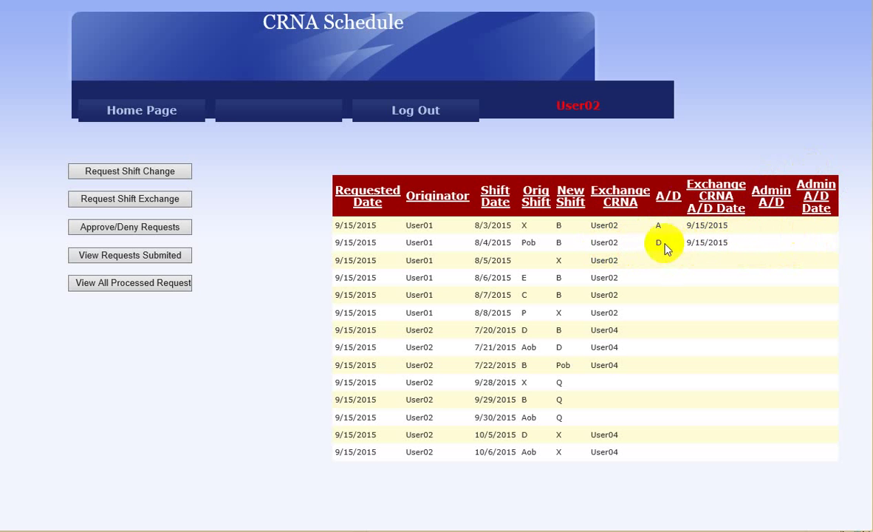
left_click(772, 194)
left_click(470, 199)
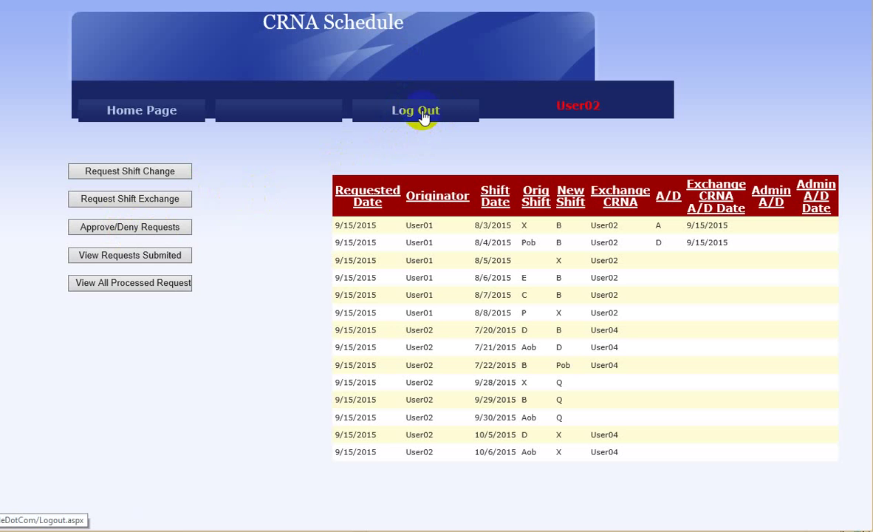
Log out, sign in with the admin account's user name and password, and open the New Edit Page.
left_click(423, 112)
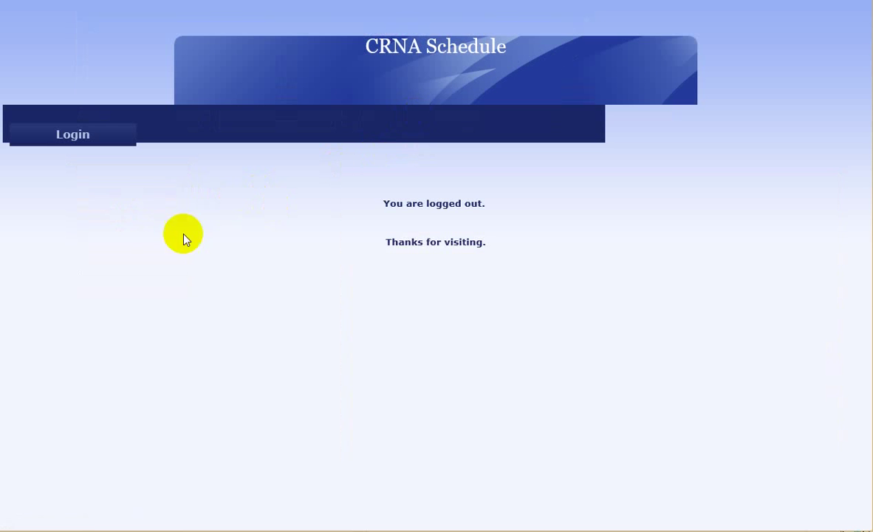
left_click(83, 148)
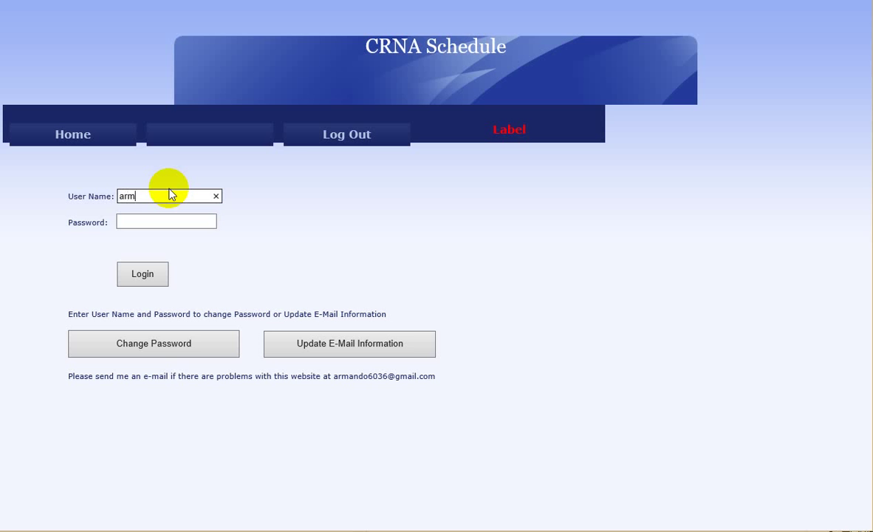
type("armando")
key("Tab")
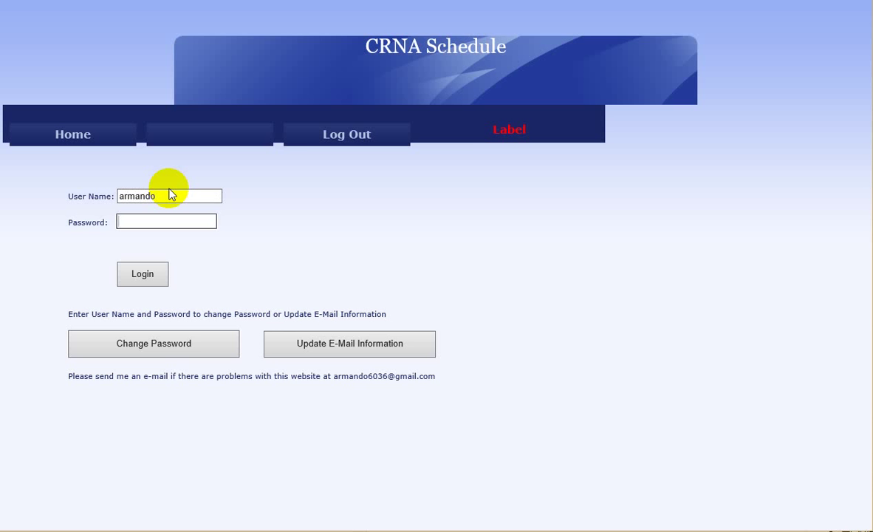
key("Return")
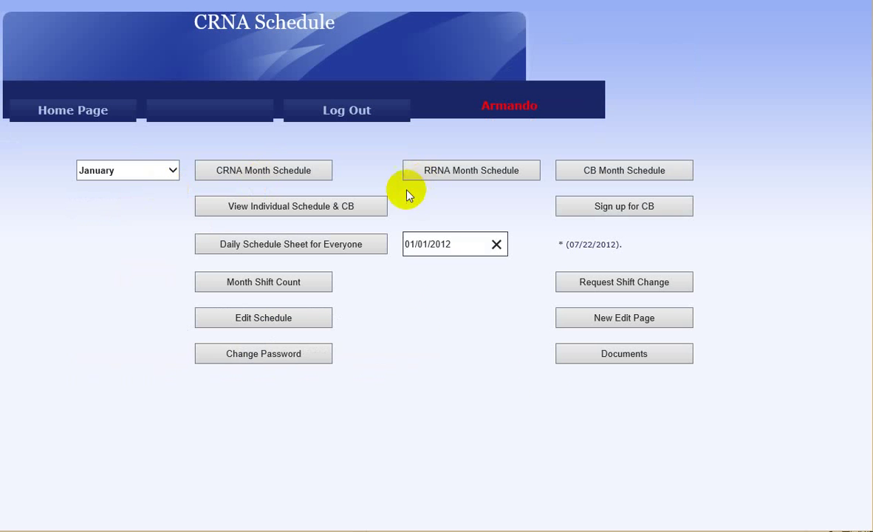
left_click(626, 321)
mouse_move(197, 298)
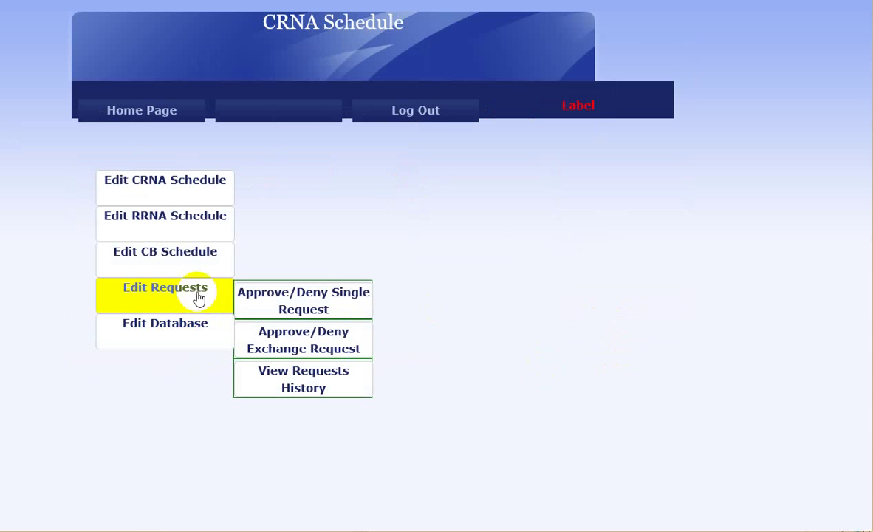
In Approve/Deny Single Request, approve pending requests 1 and 2.
left_click(308, 304)
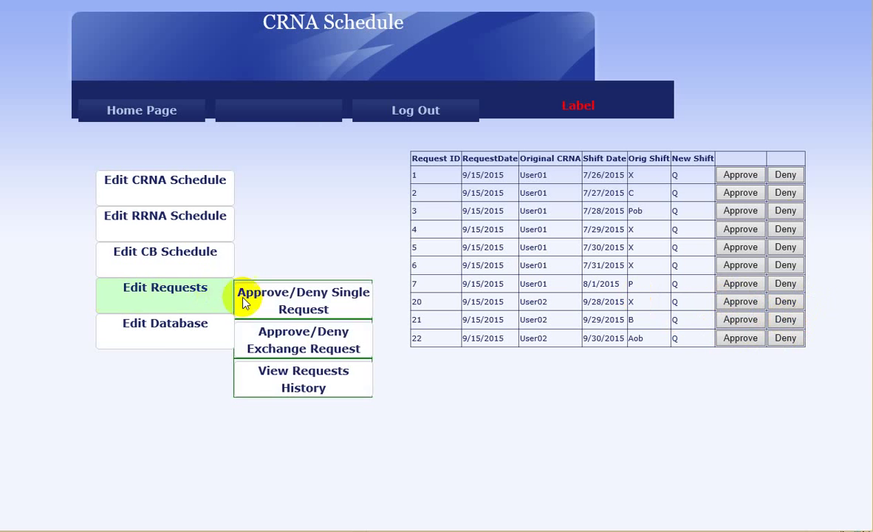
left_click(740, 178)
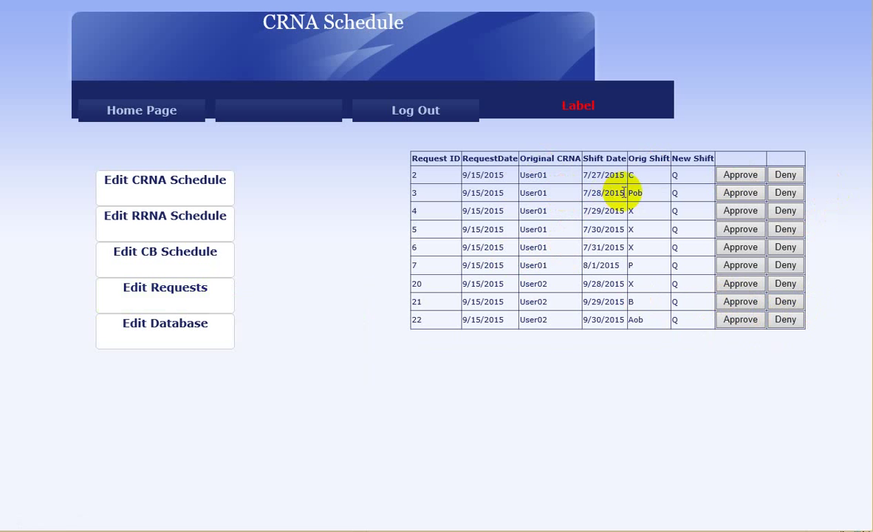
left_click(740, 176)
mouse_move(208, 302)
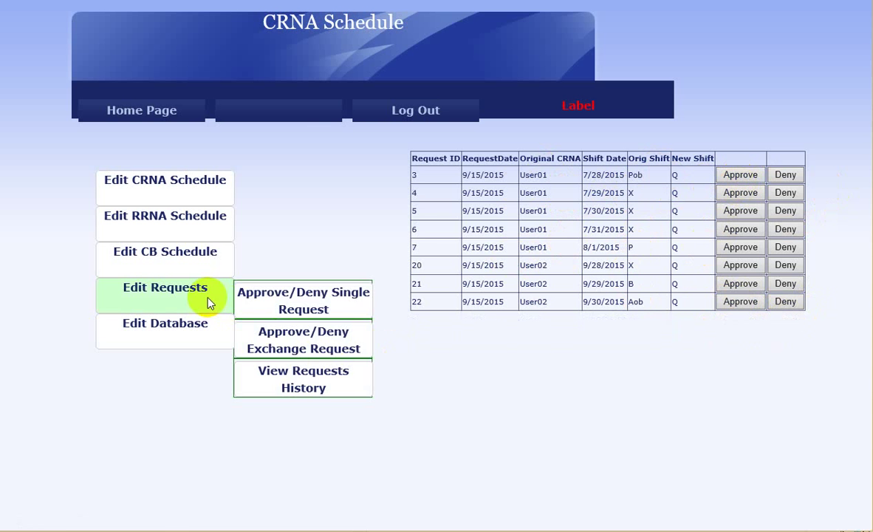
left_click(309, 348)
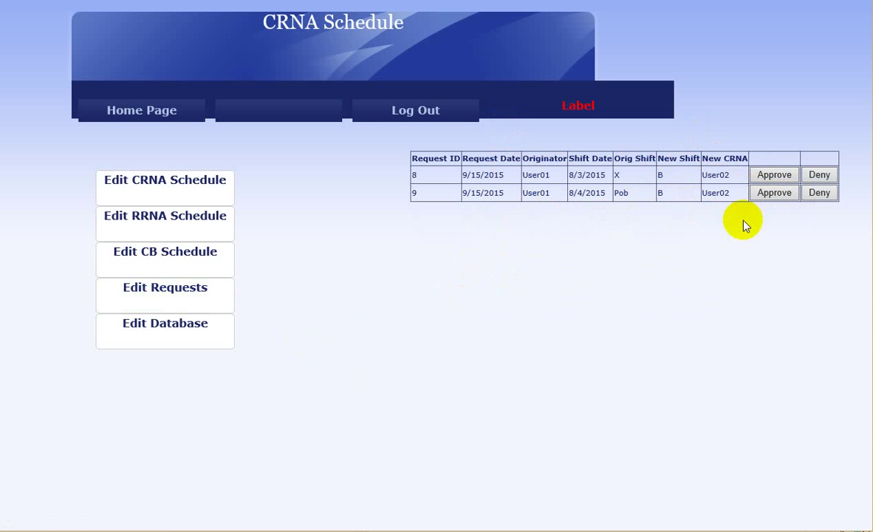
Approve pending shift exchange requests 8 and 9.
left_click(783, 181)
left_click(775, 177)
mouse_move(191, 315)
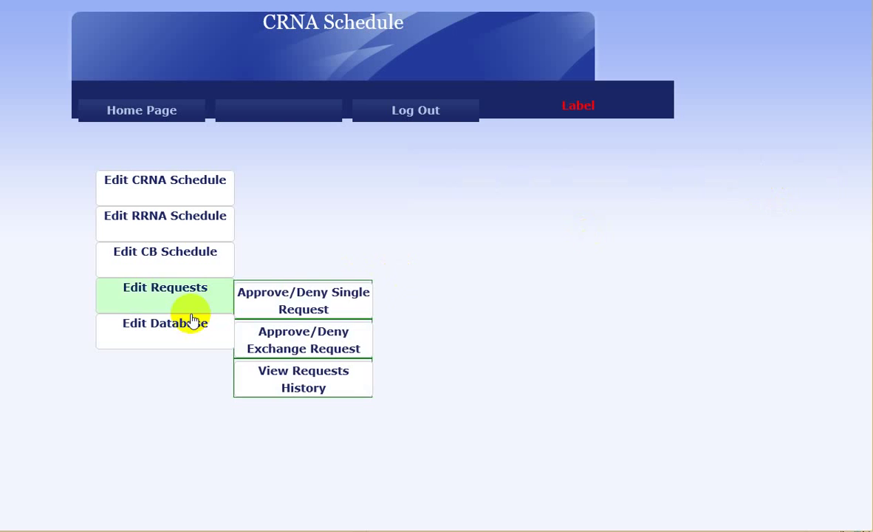
Open View Requests History and scroll to review the Admin A/D approval columns.
left_click(314, 382)
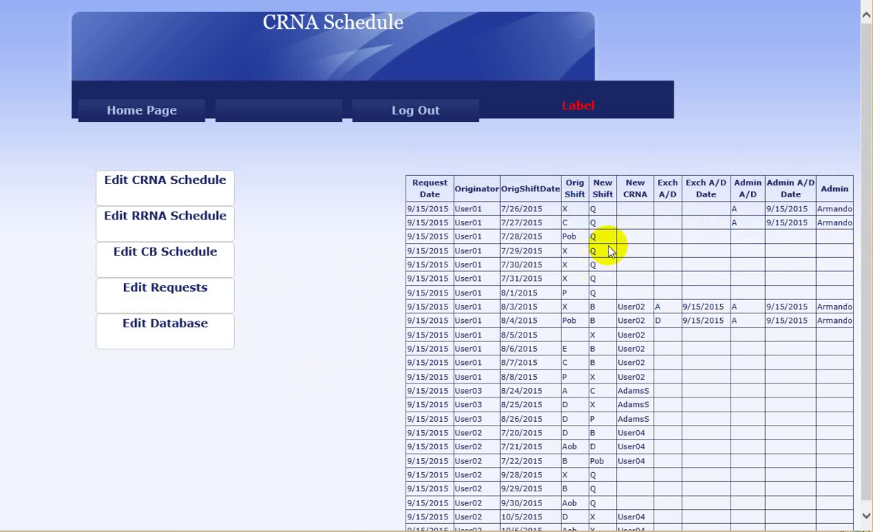
scroll(599, 347, "down", 1)
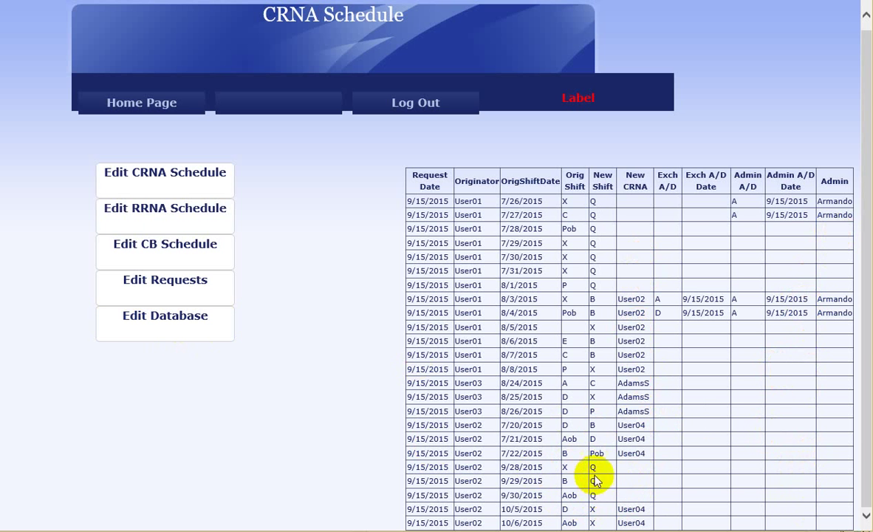
Approve single requests 20 and 21, then check them in the request history.
mouse_move(199, 281)
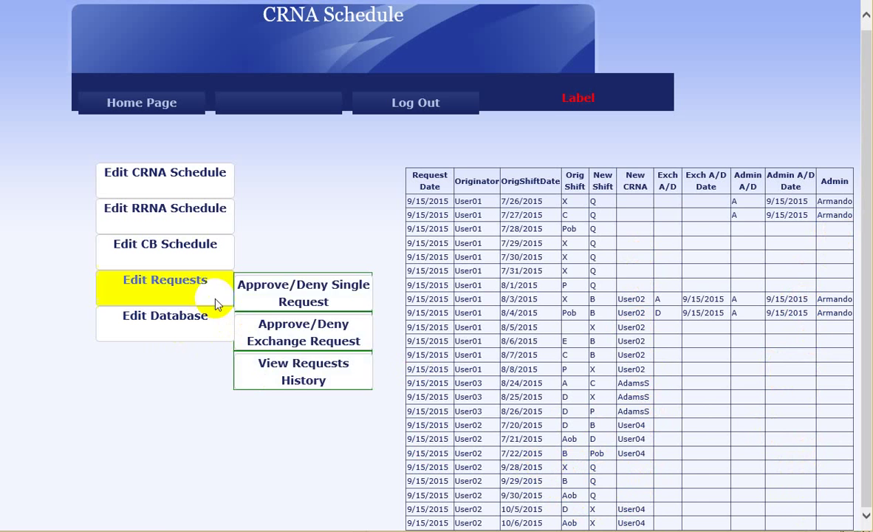
left_click(273, 284)
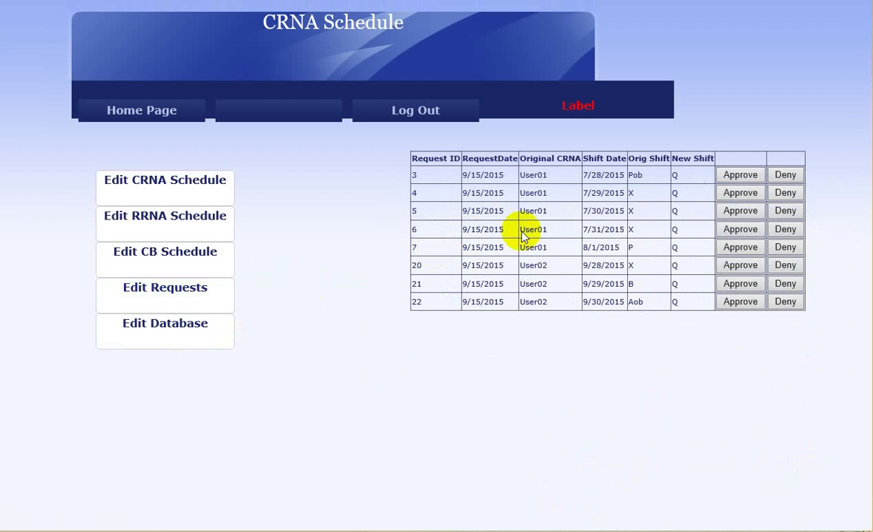
left_click(739, 267)
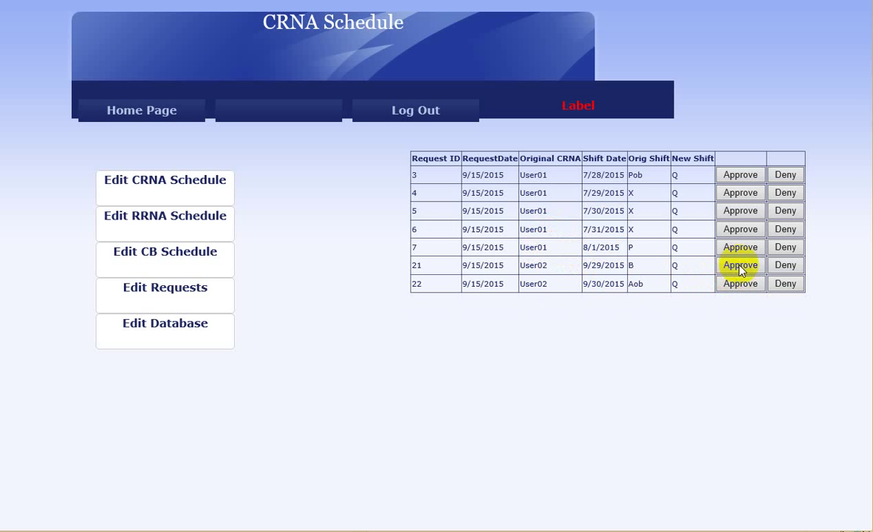
left_click(740, 265)
mouse_move(216, 306)
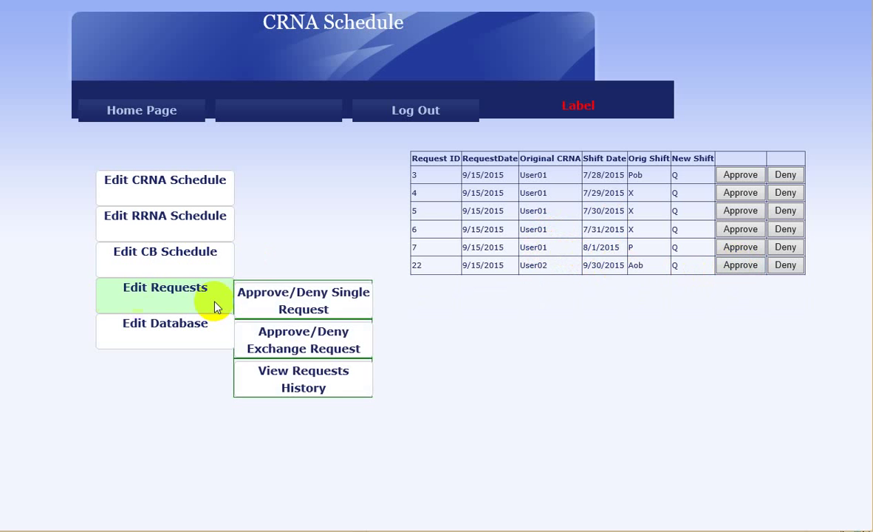
left_click(310, 384)
scroll(672, 499, "down", 1)
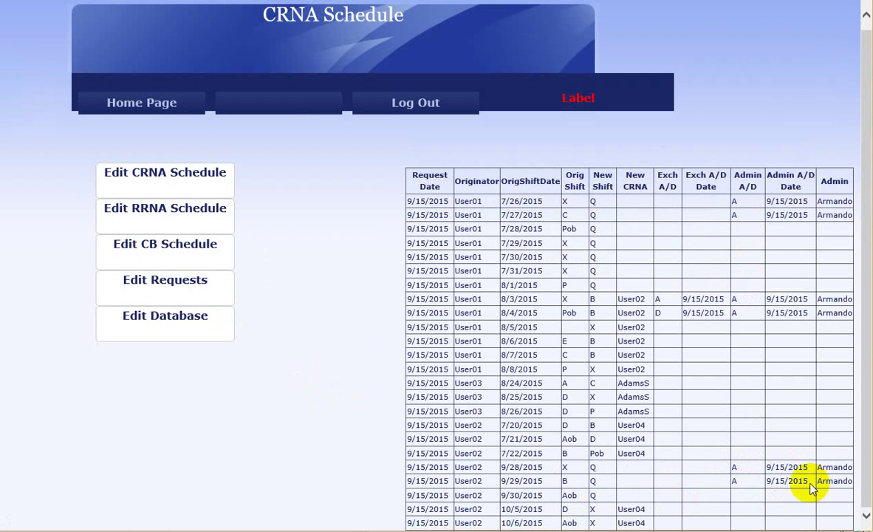
Deny single request 6 and confirm the denial in the request history.
mouse_move(218, 295)
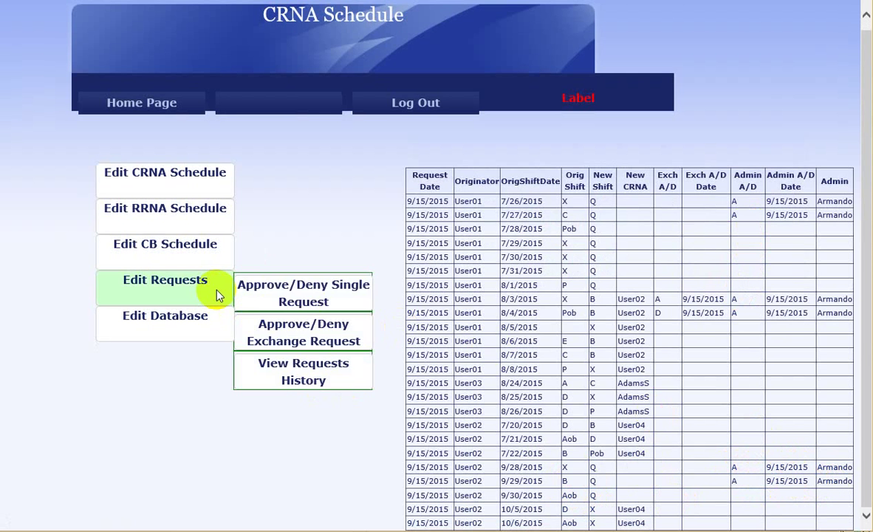
left_click(309, 298)
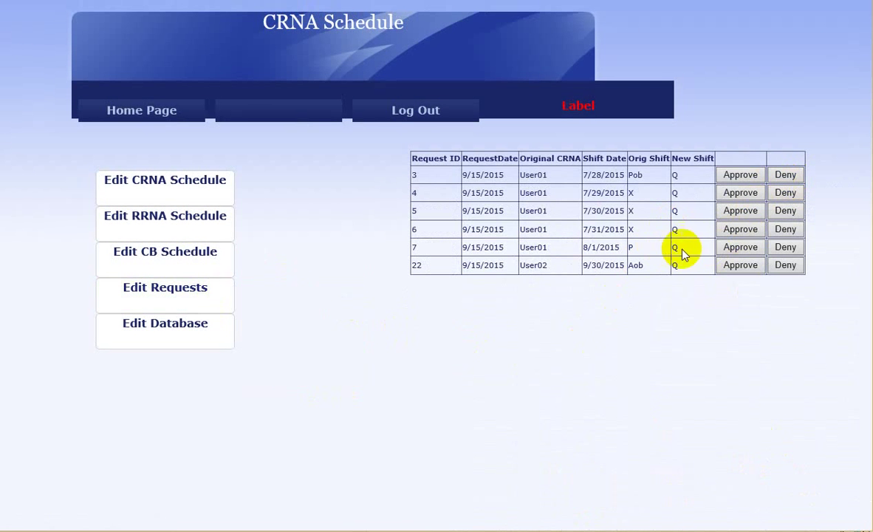
left_click(786, 230)
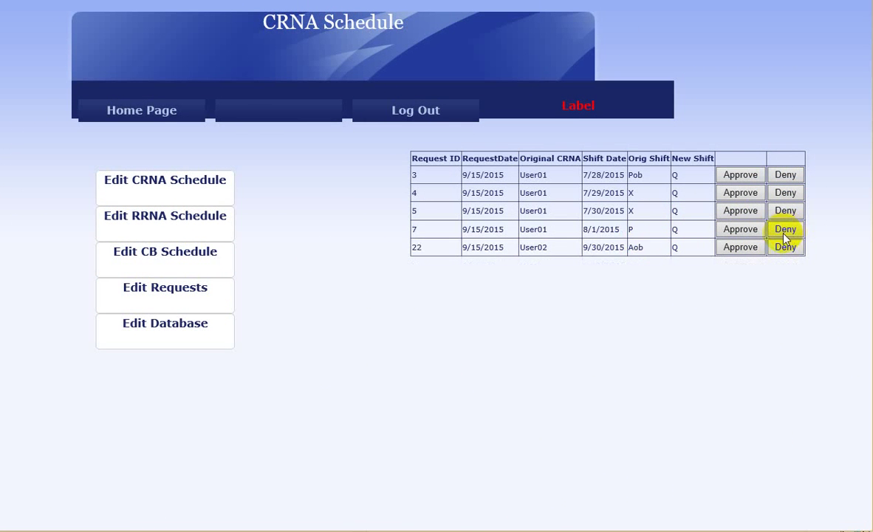
mouse_move(209, 295)
left_click(251, 384)
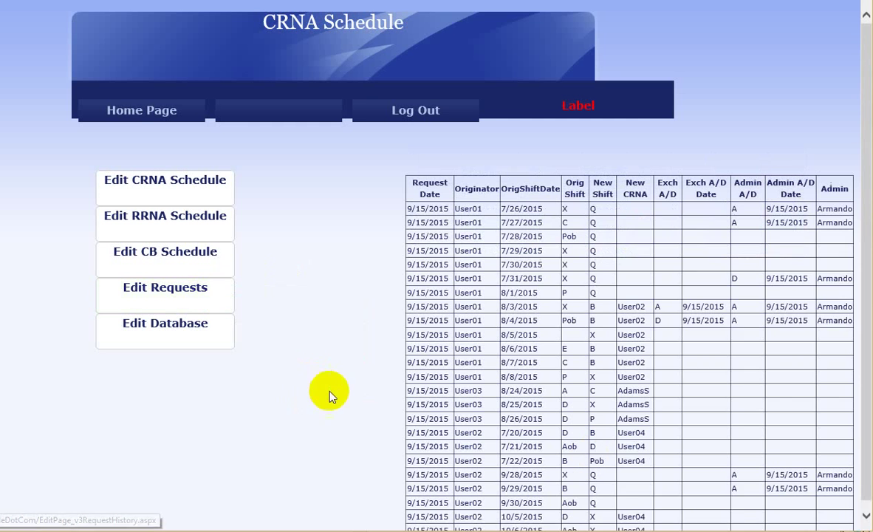
scroll(727, 509, "down", 1)
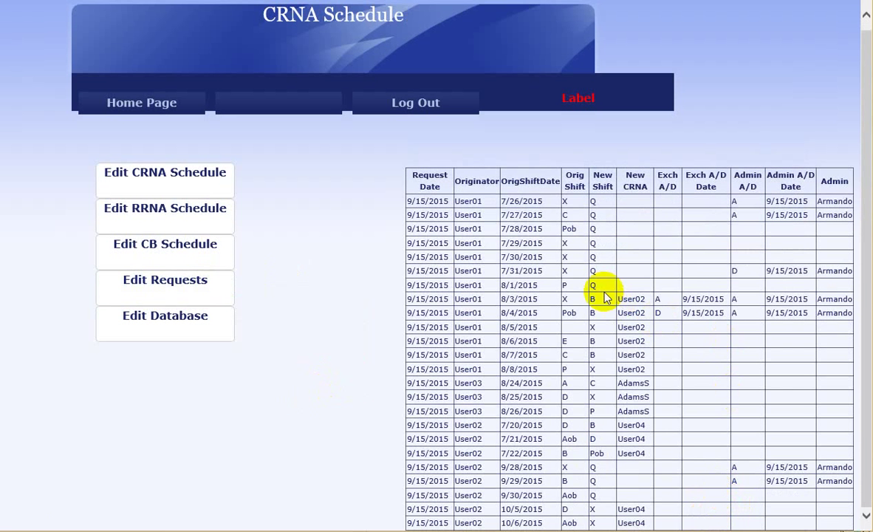